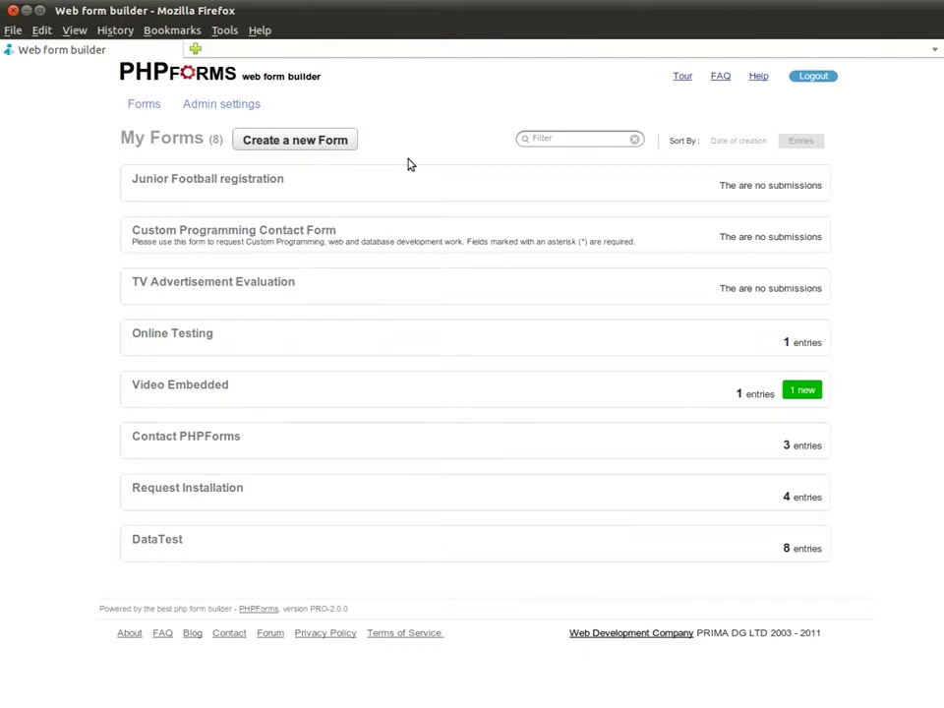
# - Create a new form from the My Forms list
pyautogui.click(338, 144)
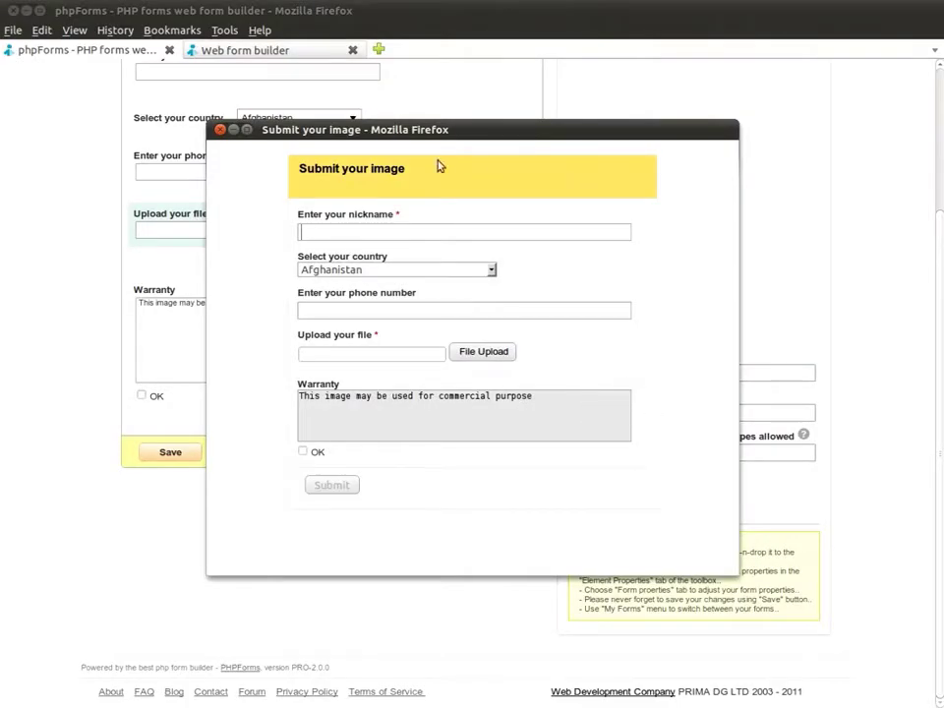
# - Enter a nickname, pick Ukraine, enter a phone number, and select the form heading
pyautogui.write('lgie')
pyautogui.press('Tab')
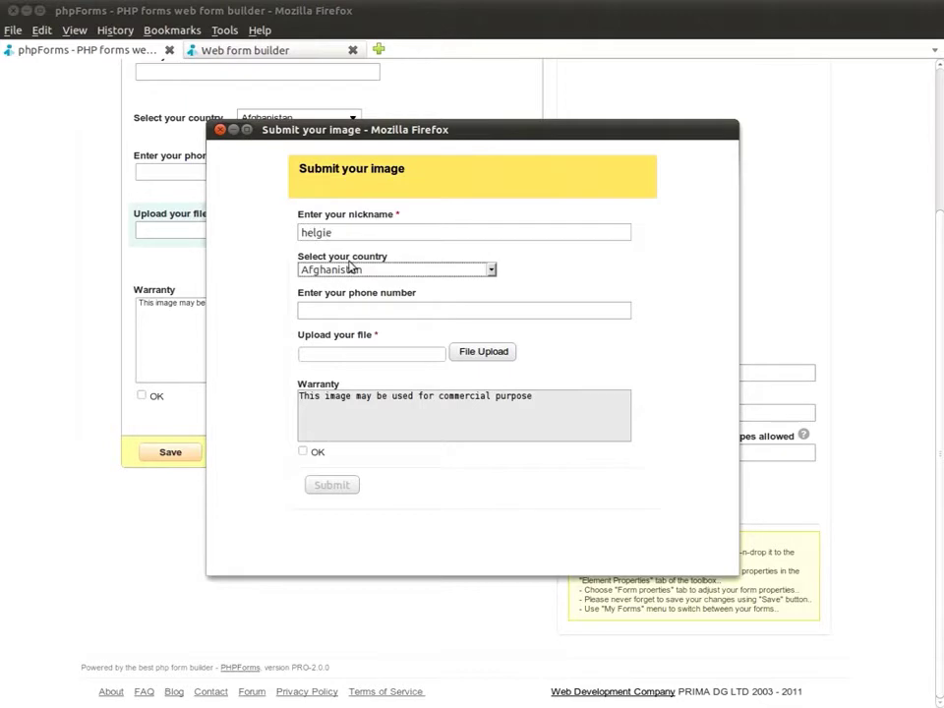
pyautogui.write('uk')
pyautogui.press('Tab')
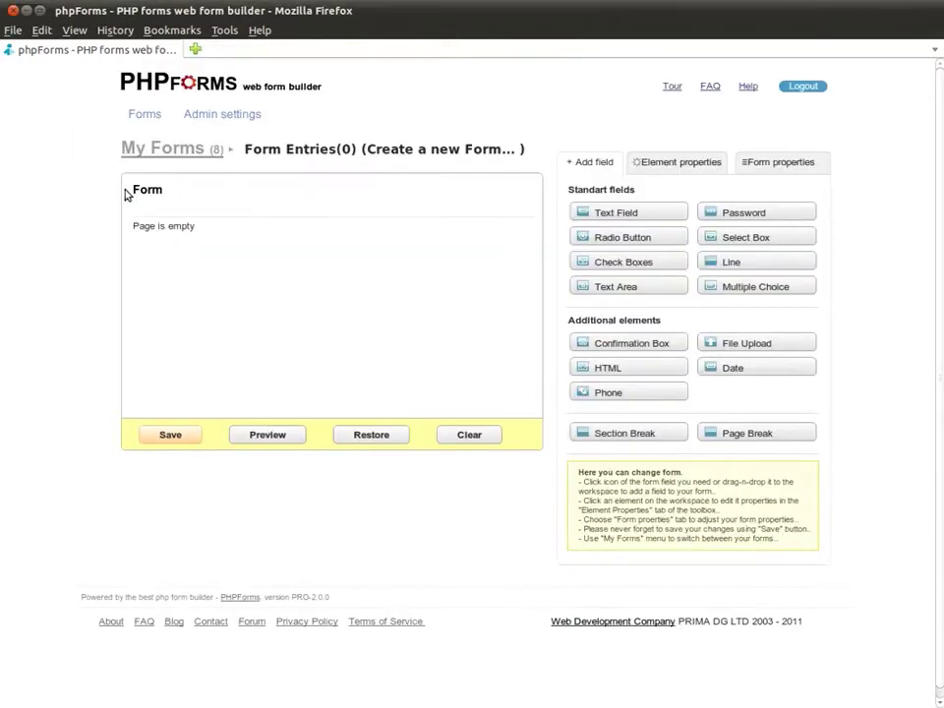
pyautogui.moveTo(127, 191)
pyautogui.mouseDown()
pyautogui.moveTo(166, 191)
pyautogui.moveTo(138, 192)
pyautogui.mouseUp()
# - Rename the form from 'Form' to 'Submit your image' in its properties
pyautogui.doubleClick(137, 189)
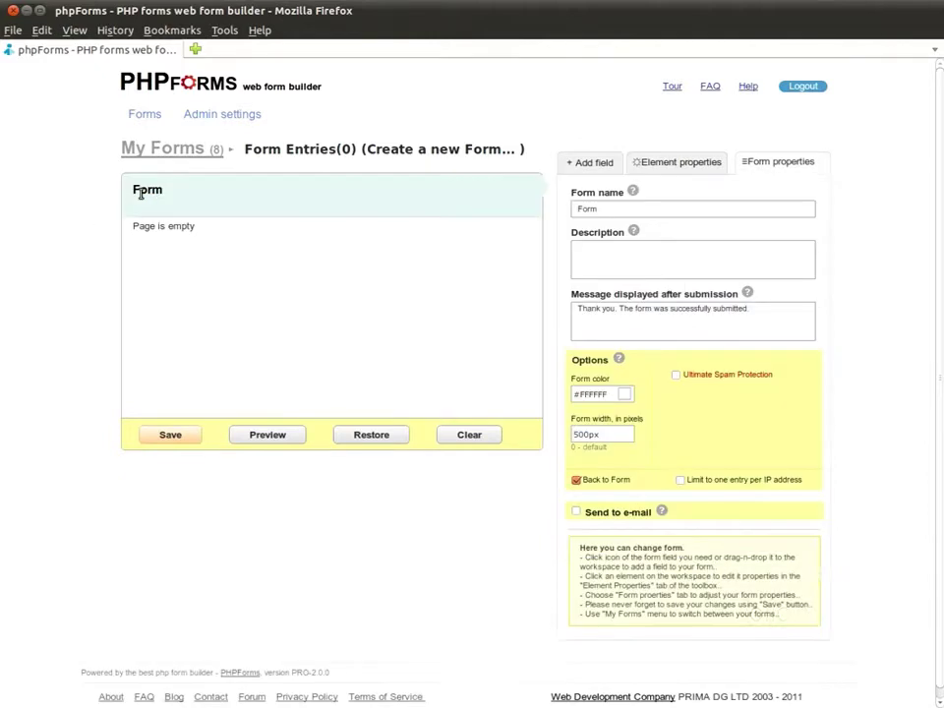
pyautogui.doubleClick(809, 213)
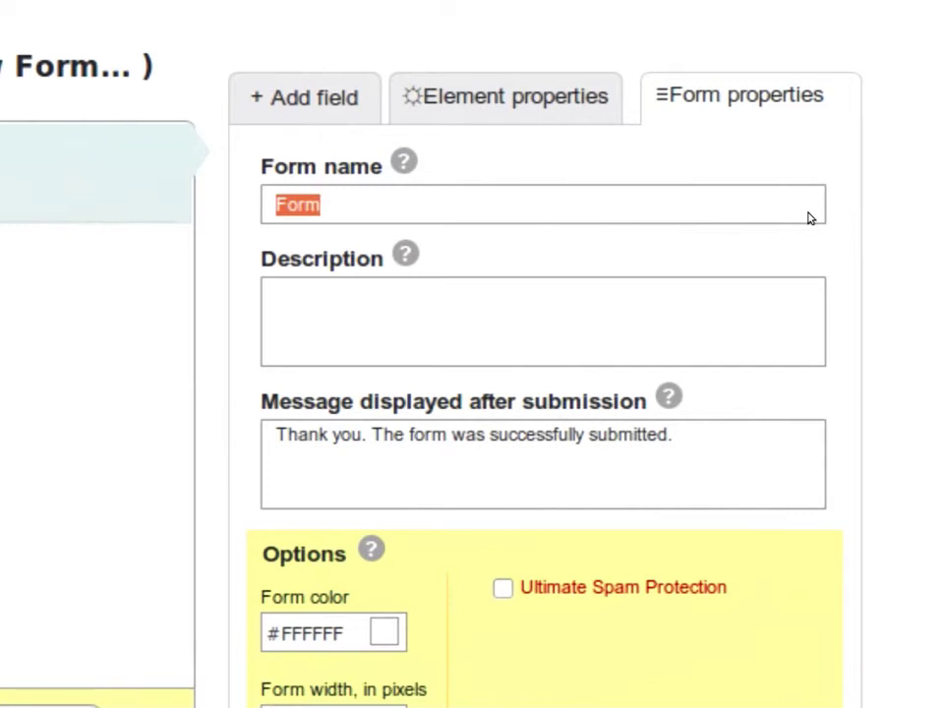
pyautogui.write('Submi')
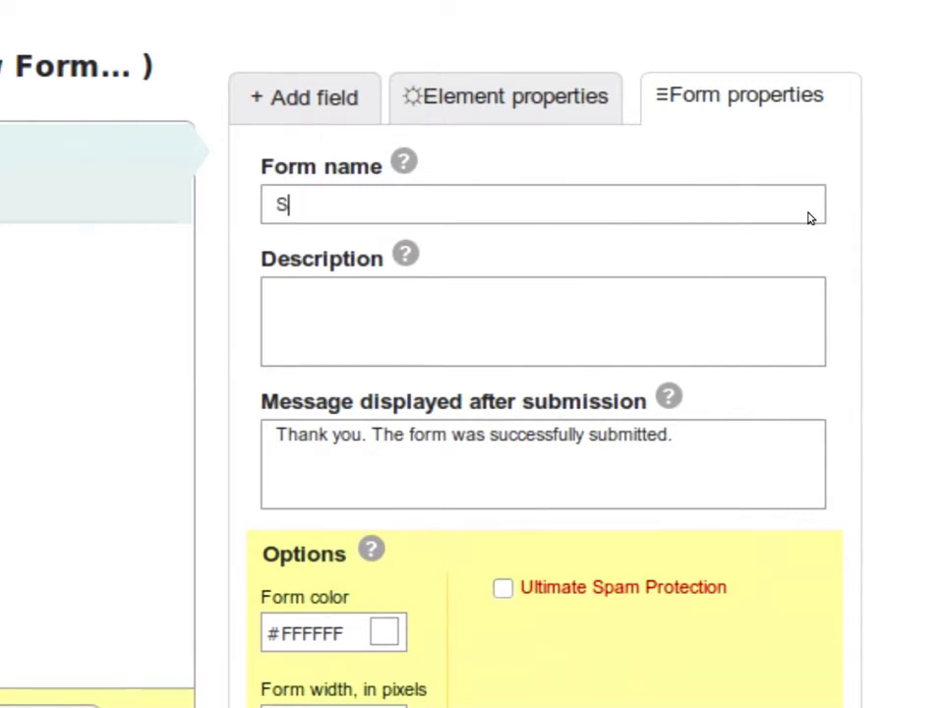
pyautogui.write('t your image')
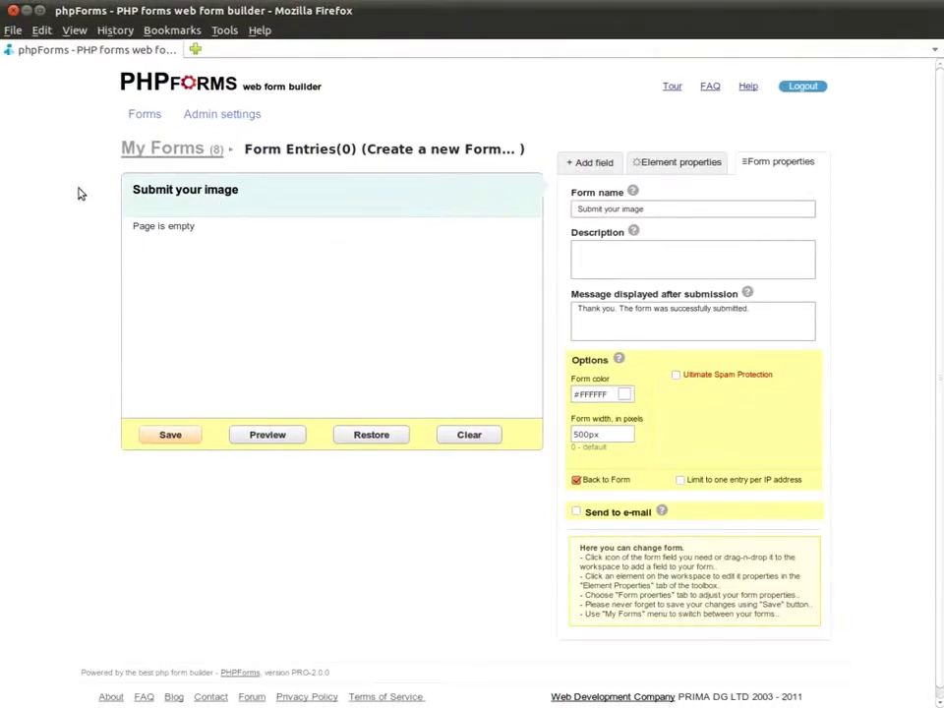
pyautogui.moveTo(81, 194); pyautogui.dragTo(247, 194)
# - Add a Text Field to the form page
pyautogui.click(122, 194)
pyautogui.click(607, 161)
pyautogui.moveTo(629, 213); pyautogui.dragTo(419, 238)
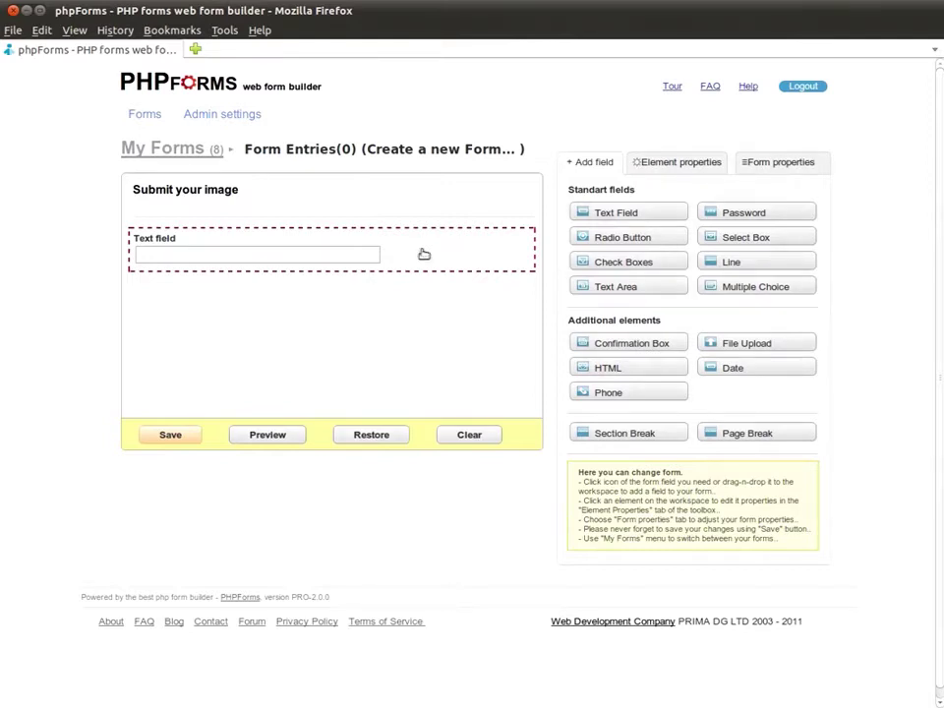
# - Label the text field 'Enter your nickname' and mark it Required
pyautogui.click(424, 253)
pyautogui.tripleClick(801, 257)
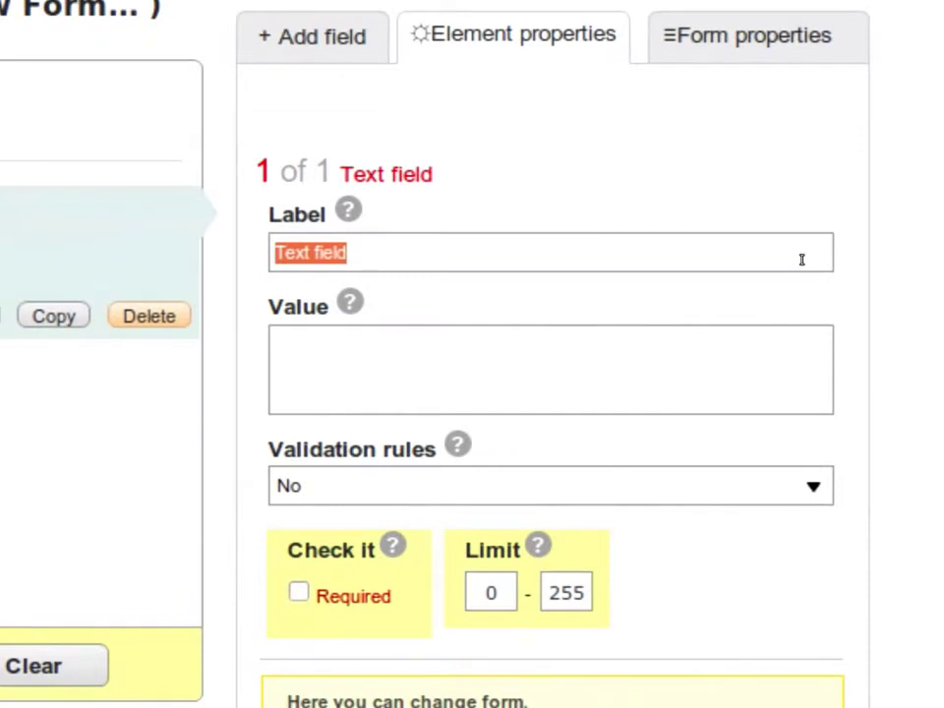
pyautogui.write('Enter your nickname')
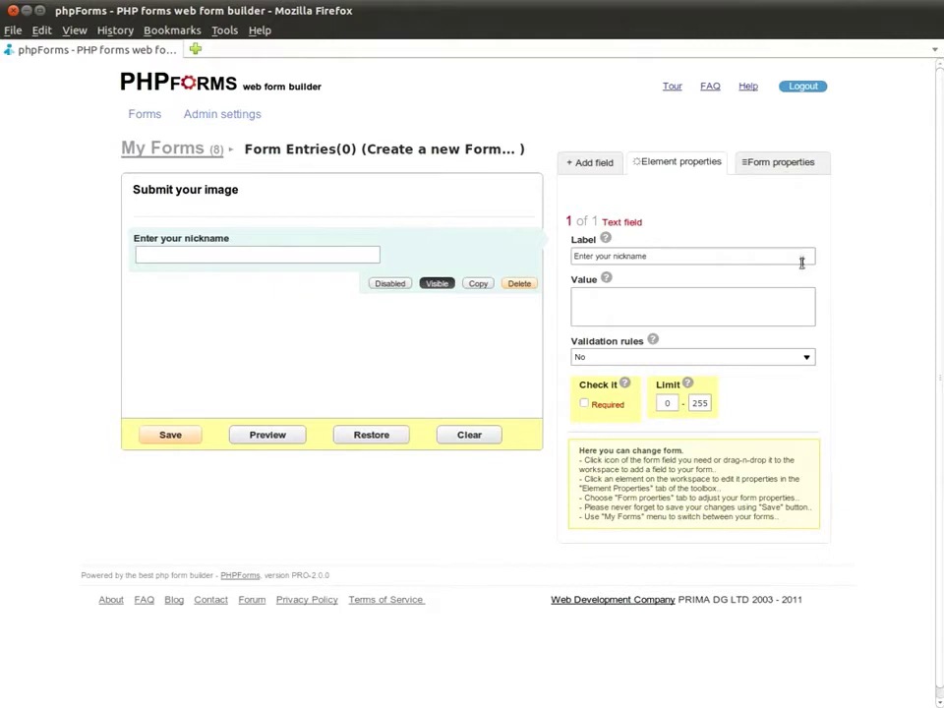
pyautogui.click(587, 405)
pyautogui.click(593, 162)
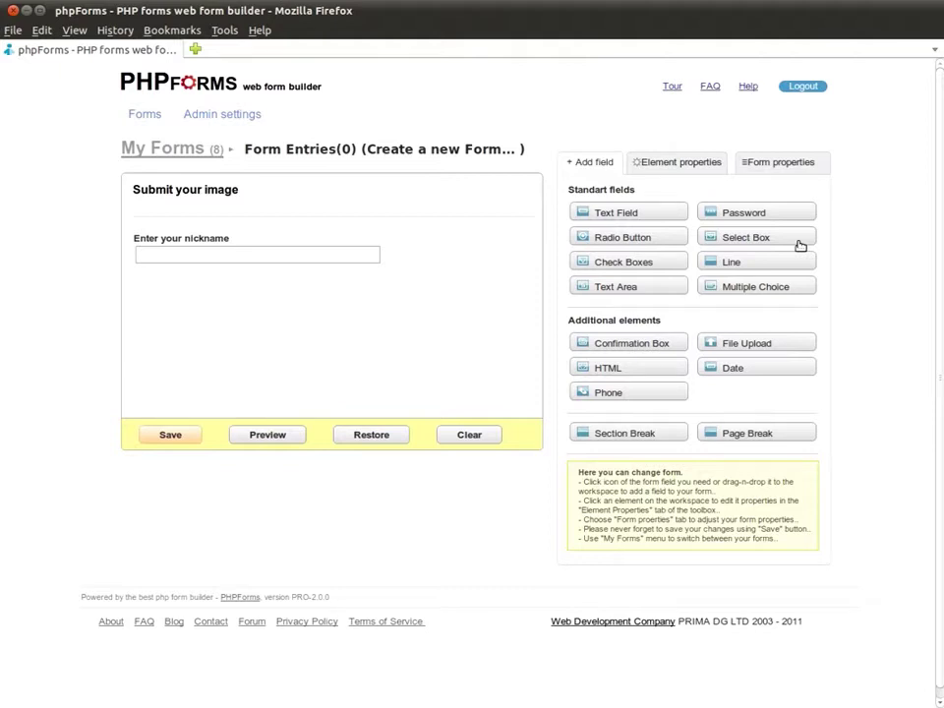
# - Add a Select Box below the nickname field, labelled 'Select your country'
pyautogui.moveTo(801, 244); pyautogui.dragTo(405, 309)
pyautogui.click(429, 302)
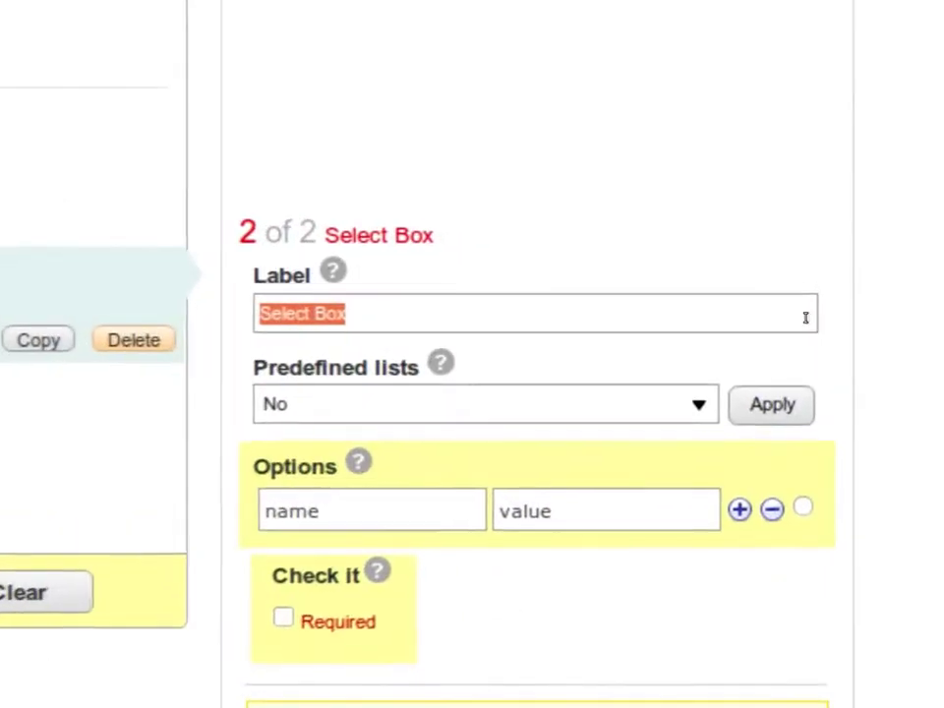
pyautogui.write('Select your country')
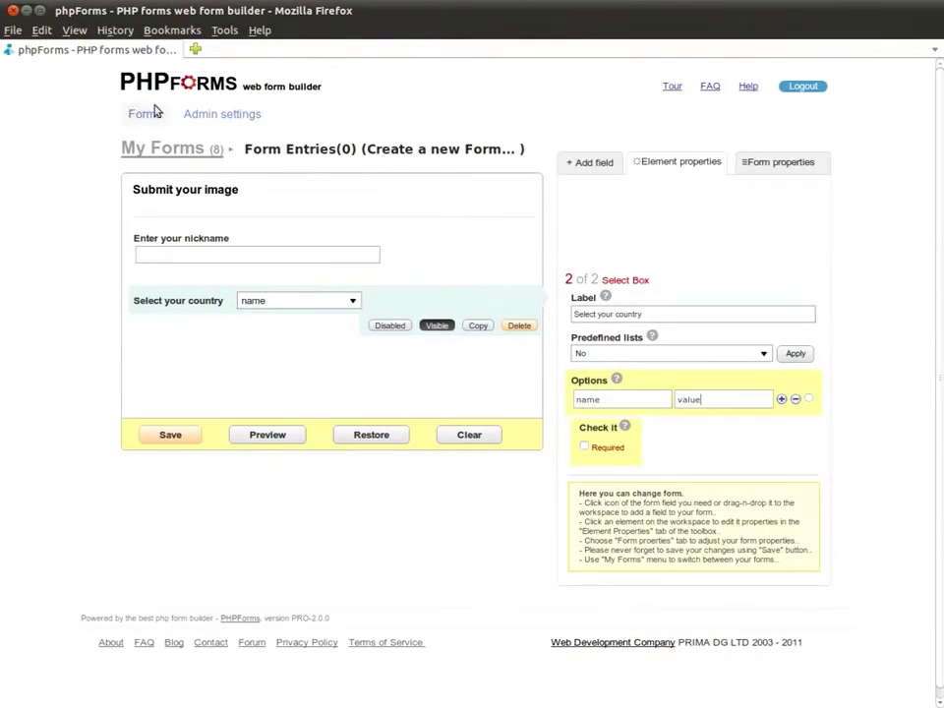
# - Check the entries of the Countries list in Admin settings
pyautogui.middleClick(192, 114)
pyautogui.click(301, 50)
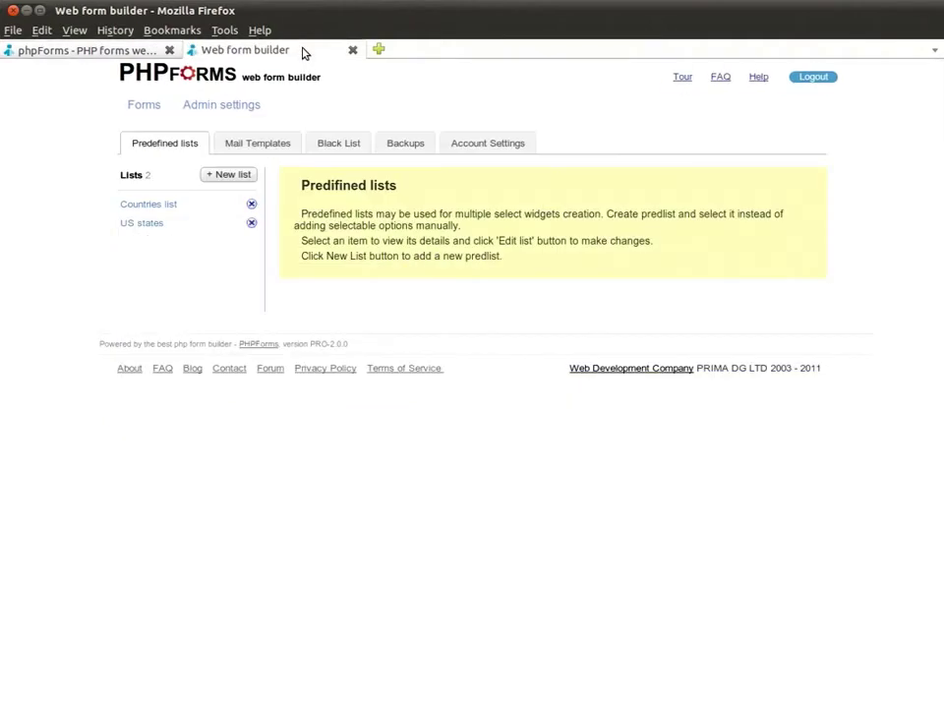
pyautogui.click(167, 205)
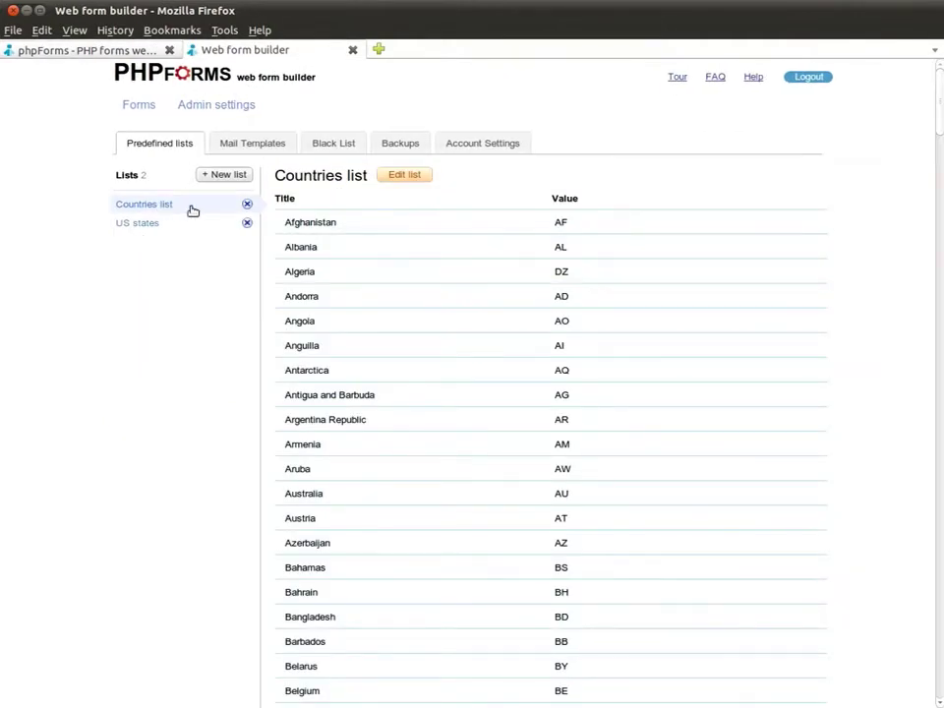
pyautogui.scroll(-5, 642, 255)
pyautogui.scroll(5, 644, 254)
pyautogui.click(64, 51)
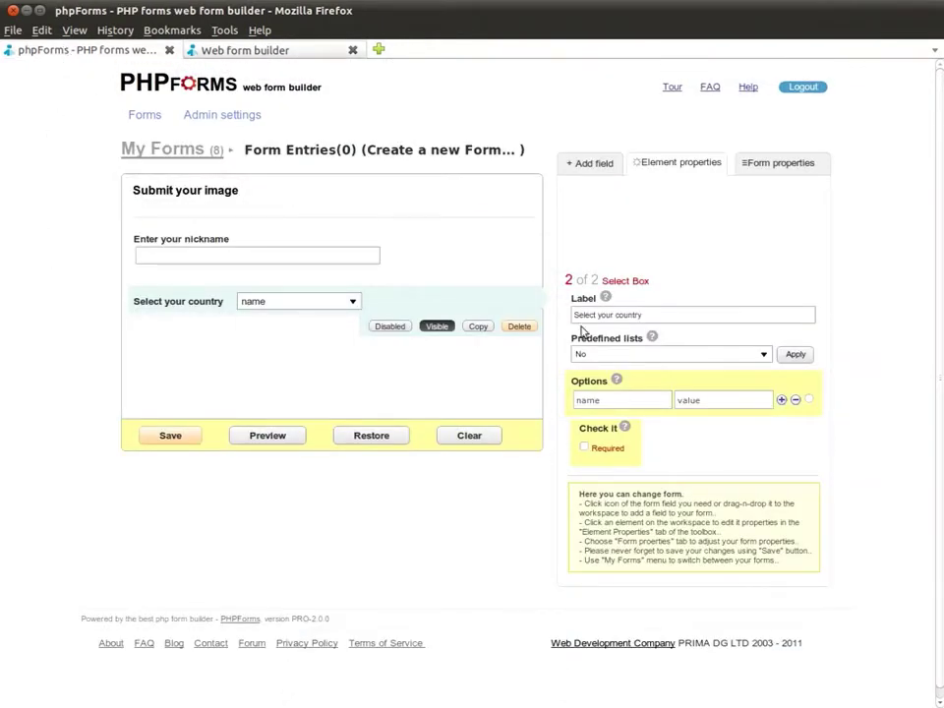
# - Fill the dropdown with the predefined Countries list and verify its choices
pyautogui.click(766, 359)
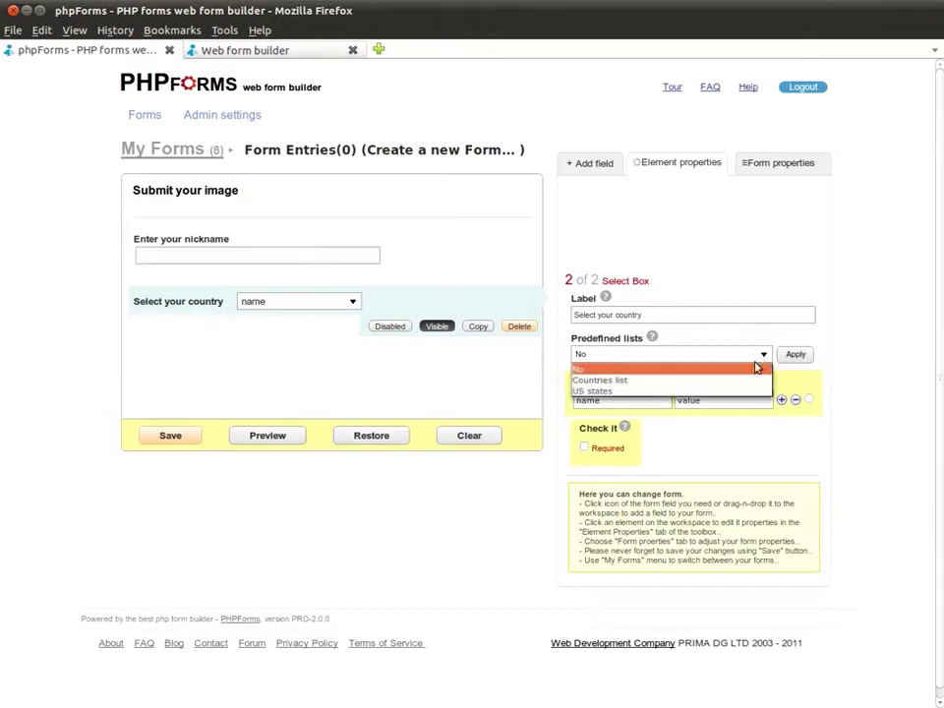
pyautogui.click(745, 378)
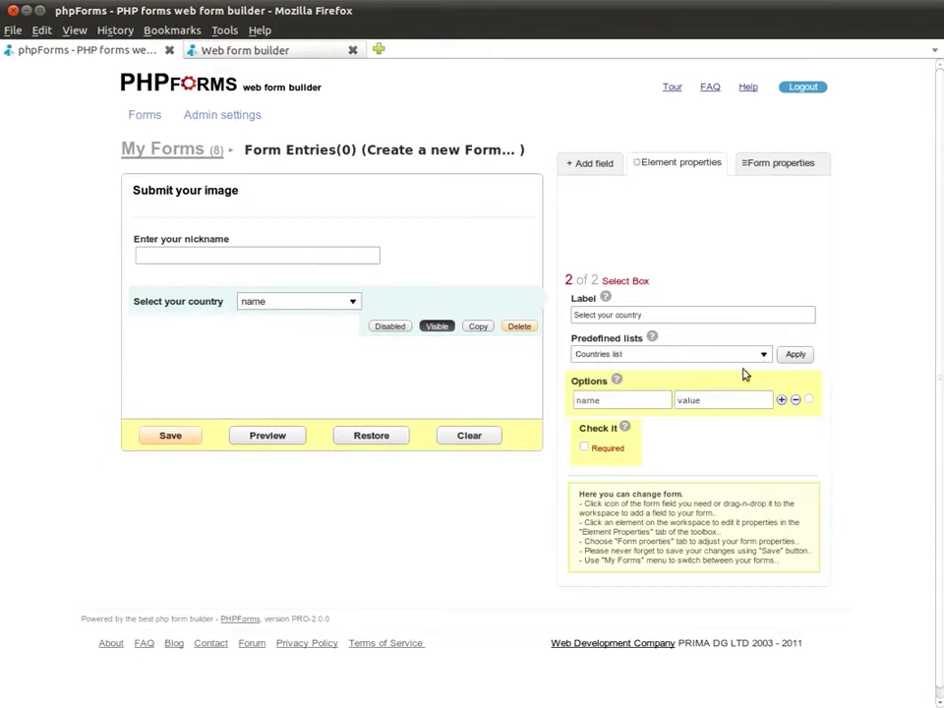
pyautogui.click(800, 355)
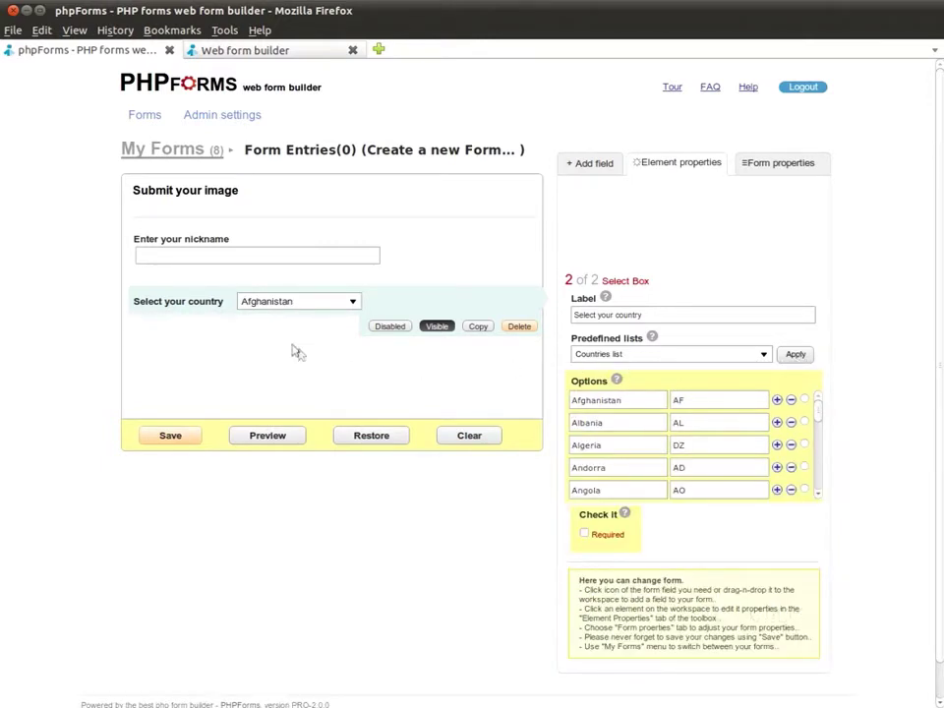
pyautogui.click(353, 305)
pyautogui.click(355, 308)
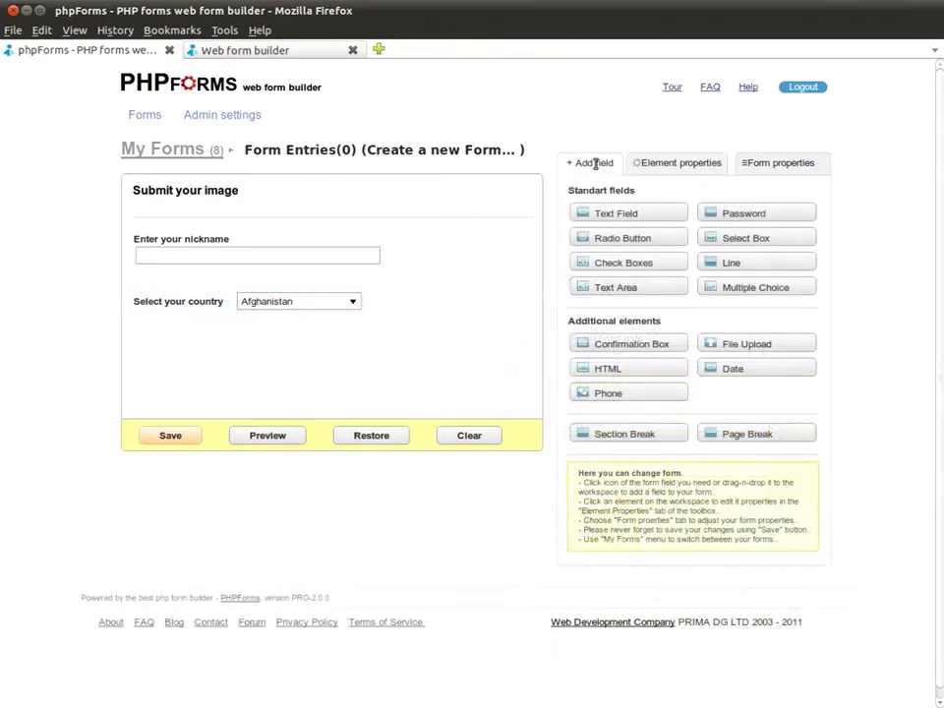
# - Add a Phone field labelled 'Enter your phone number' with +## (###) ###-#### format
pyautogui.moveTo(532, 380); pyautogui.dragTo(368, 360)
pyautogui.click(403, 357)
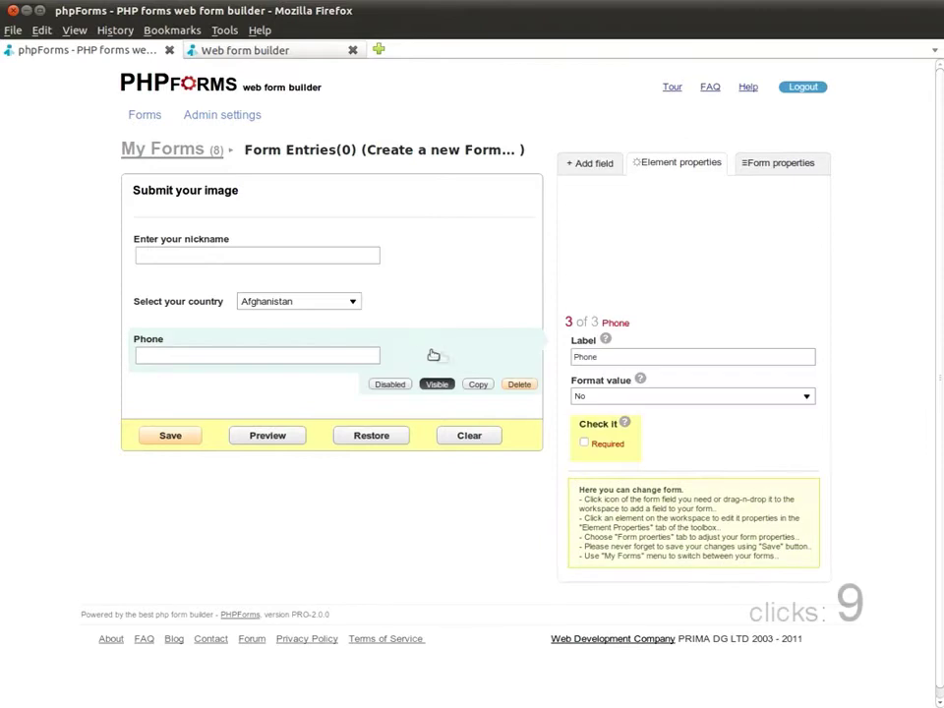
pyautogui.doubleClick(742, 365)
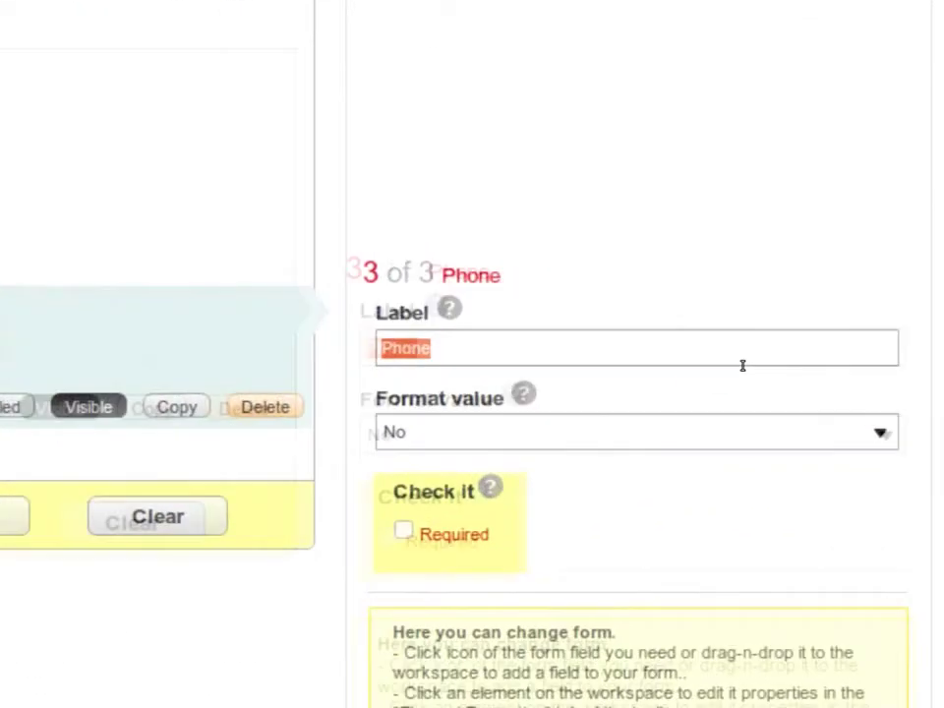
pyautogui.write('Enter your phone number')
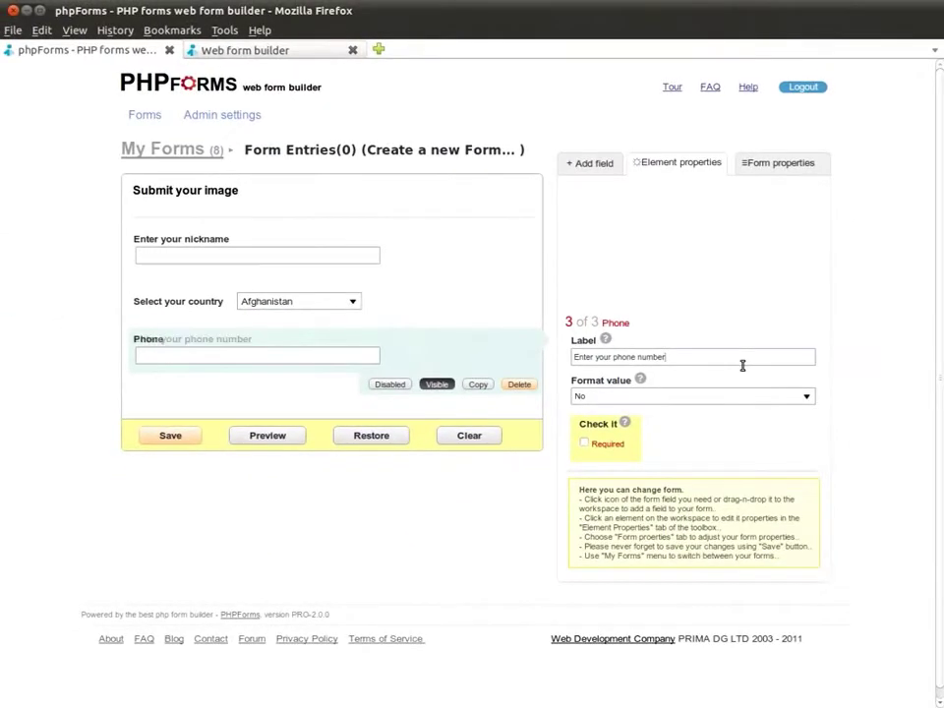
pyautogui.click(768, 395)
pyautogui.click(754, 425)
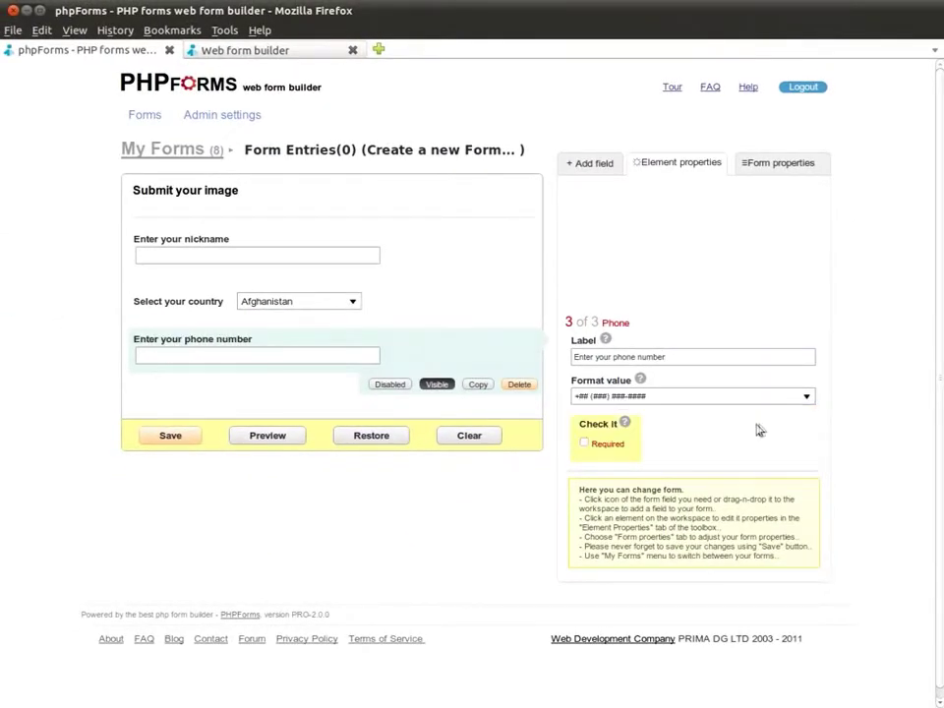
pyautogui.click(594, 160)
pyautogui.scroll(-1, 639, 390)
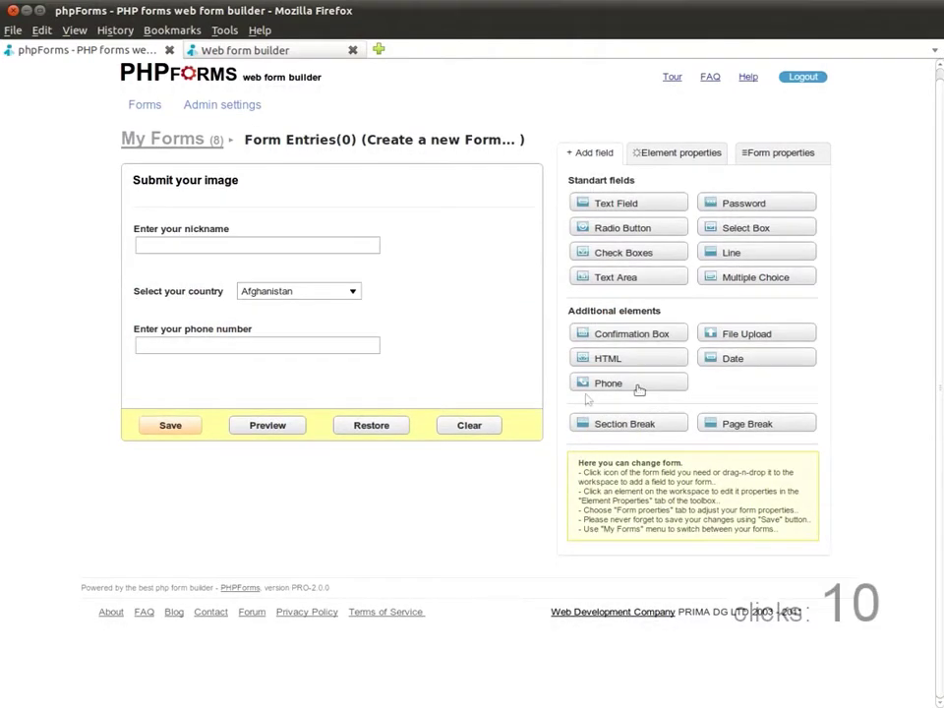
# - Add a 70px 'Warranty' confirmation box: 'This image may be used for commercial purpose', message 'OK'
pyautogui.click(662, 334)
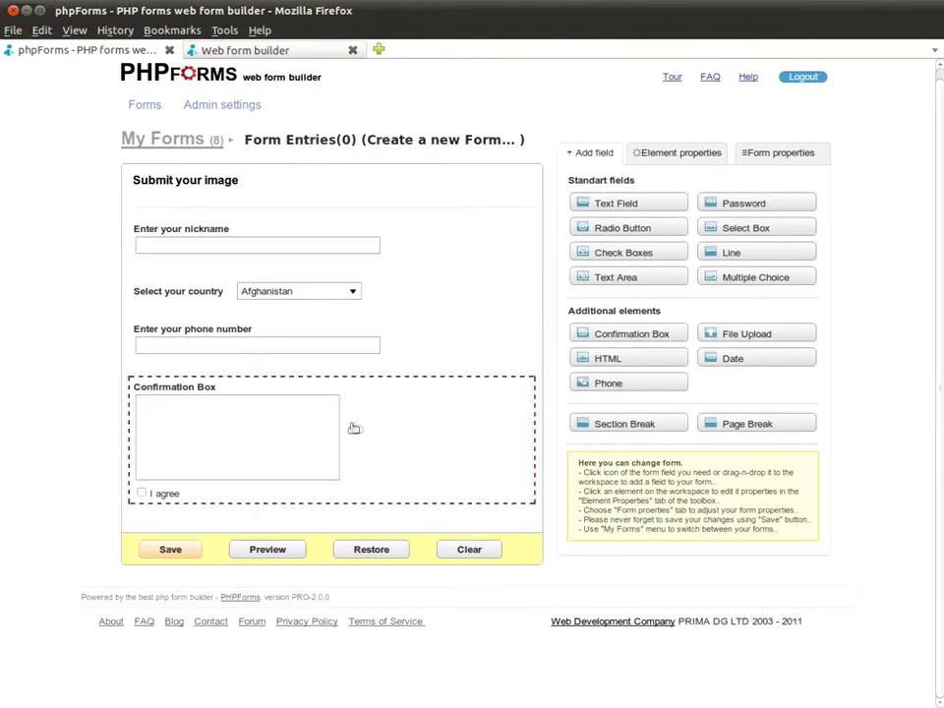
pyautogui.click(354, 428)
pyautogui.scroll(-1, 718, 446)
pyautogui.tripleClick(801, 360)
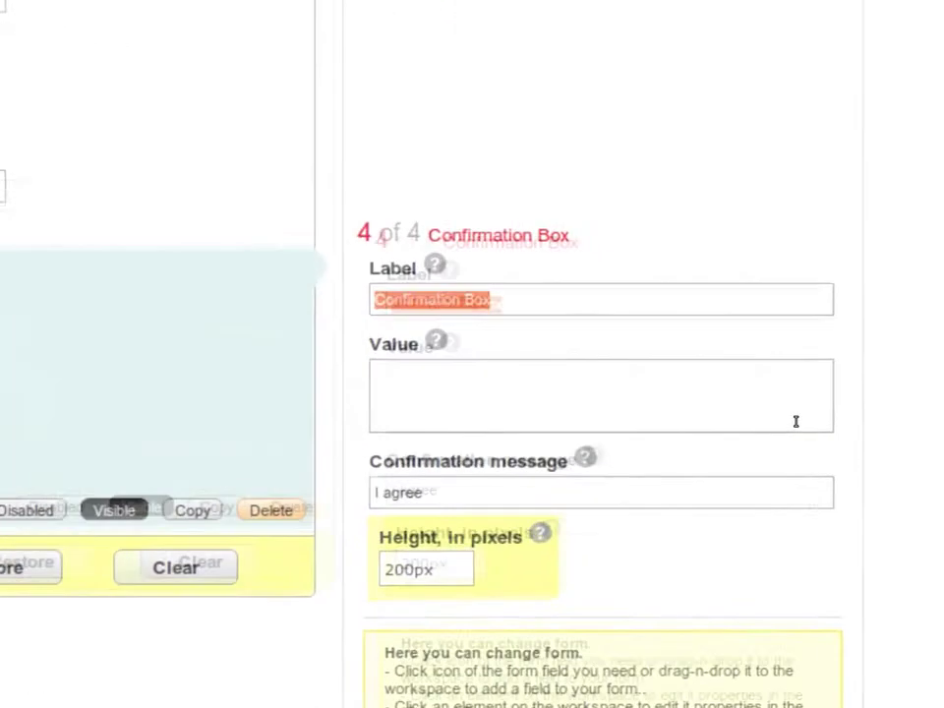
pyautogui.write('Warranty')
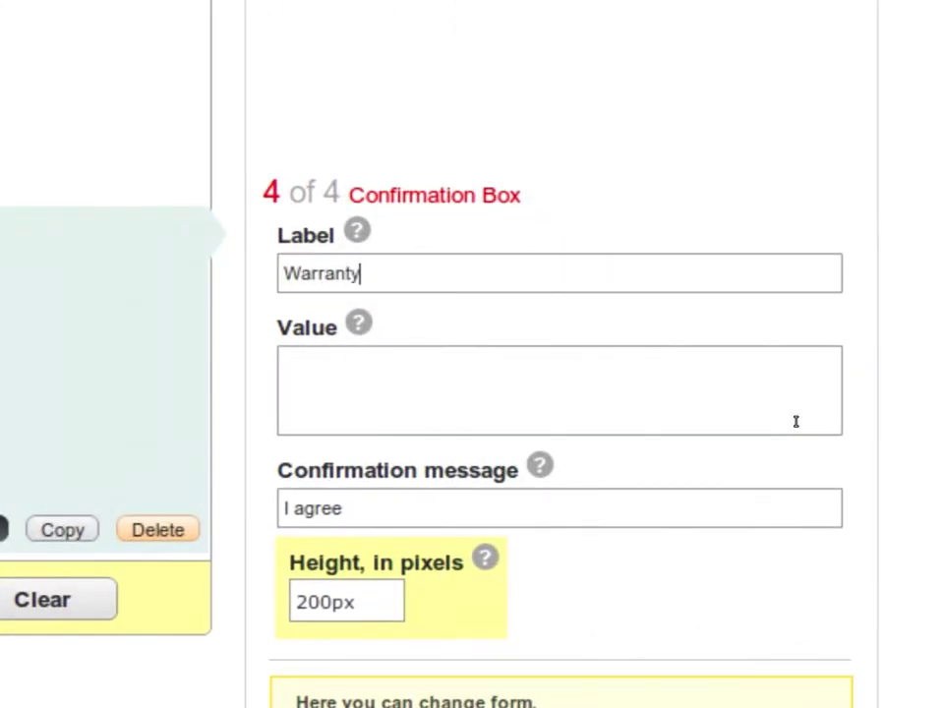
pyautogui.press('Tab')
pyautogui.write('This image may be used')
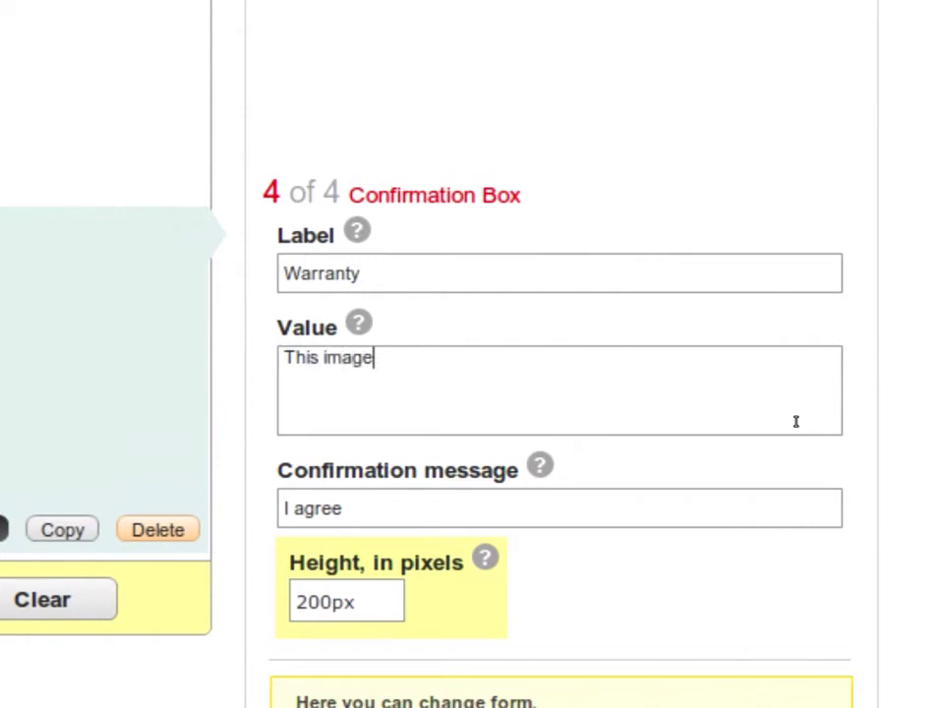
pyautogui.write(' for commercial purpose')
pyautogui.press('Tab')
pyautogui.write('OK')
pyautogui.press('Tab')
pyautogui.write('70')
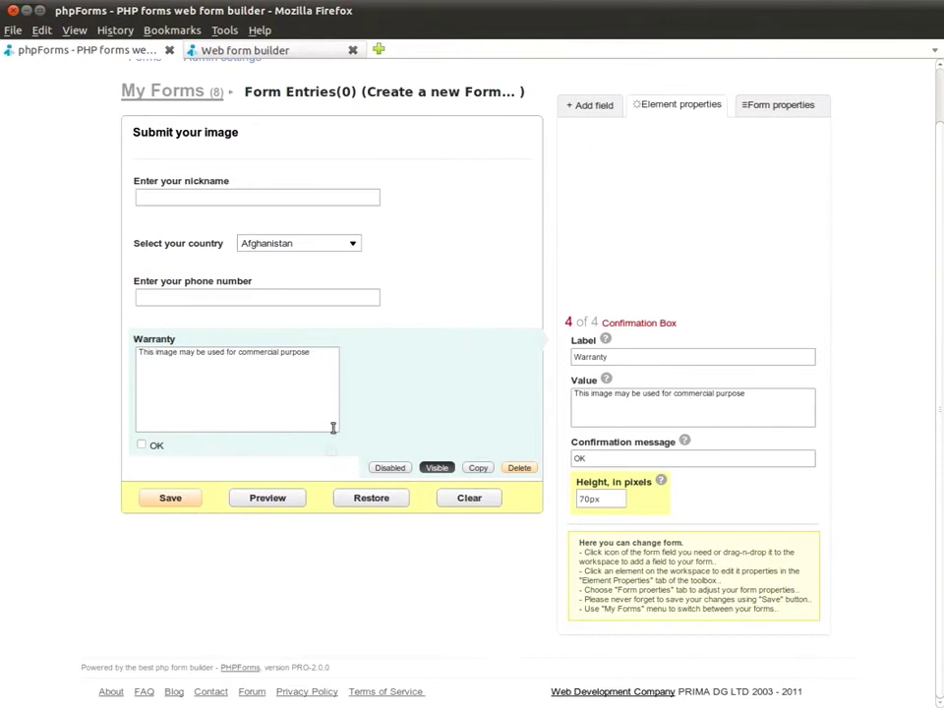
pyautogui.click(597, 152)
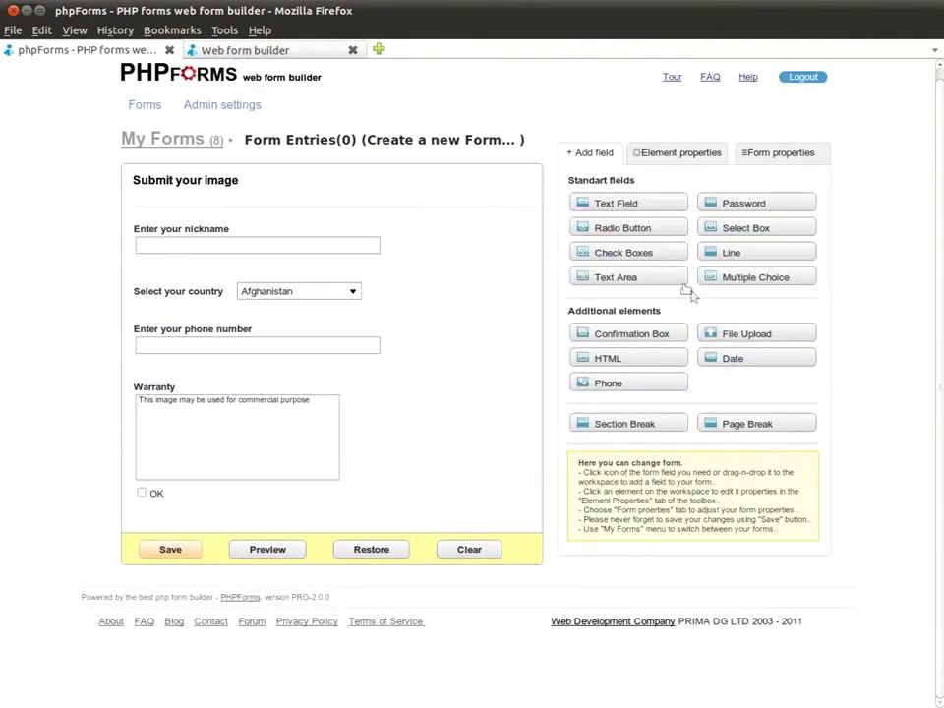
# - Add a File Upload field 'Upload your file' with 1024 kB max size and jpg extension
pyautogui.click(755, 339)
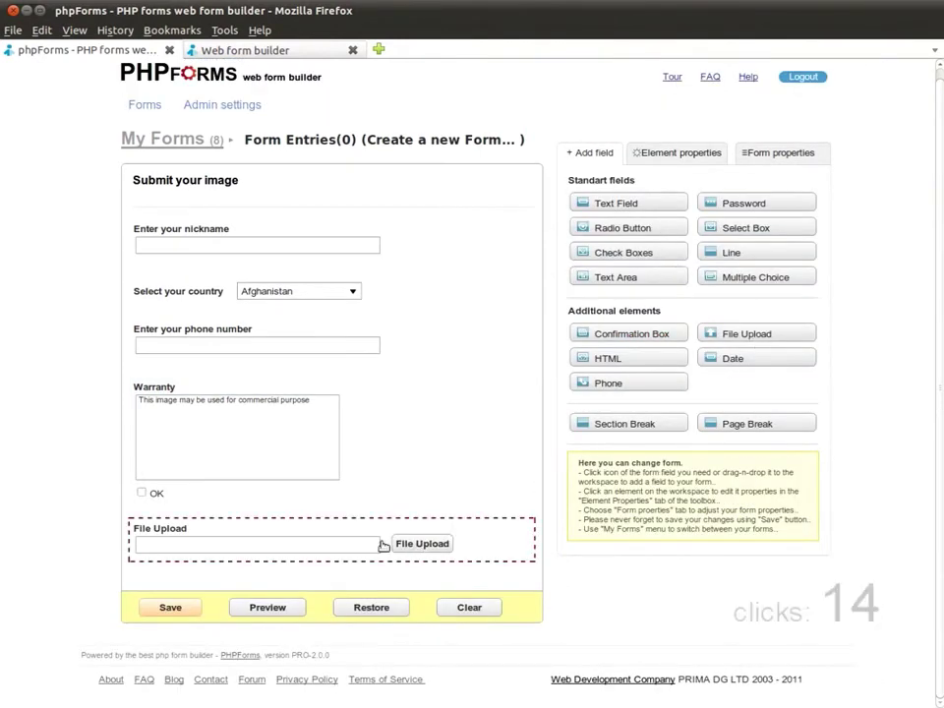
pyautogui.click(497, 553)
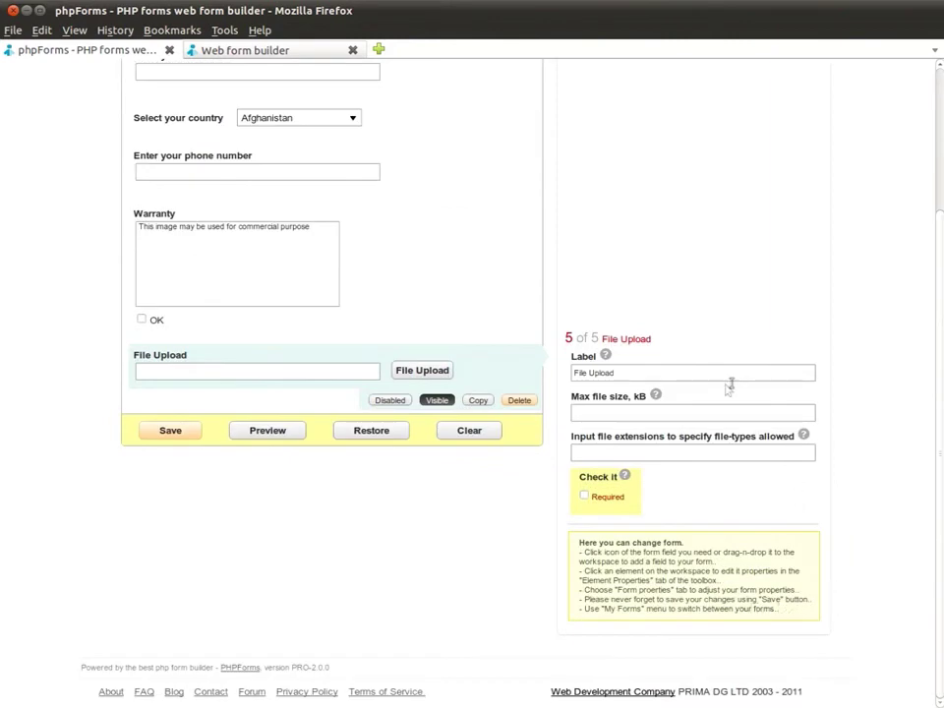
pyautogui.tripleClick(748, 375)
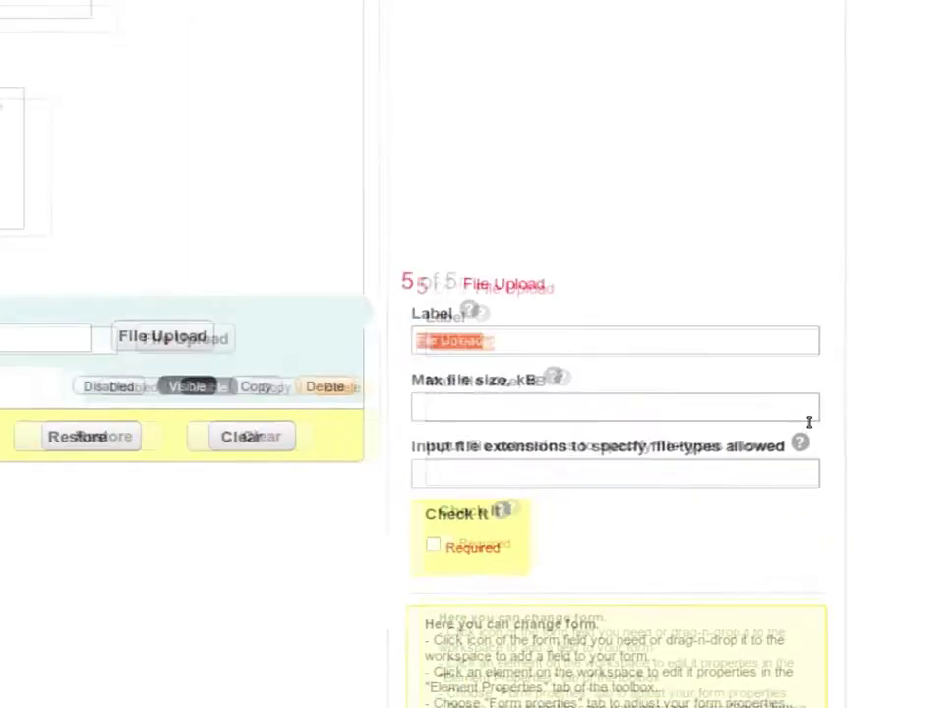
pyautogui.write('Up')
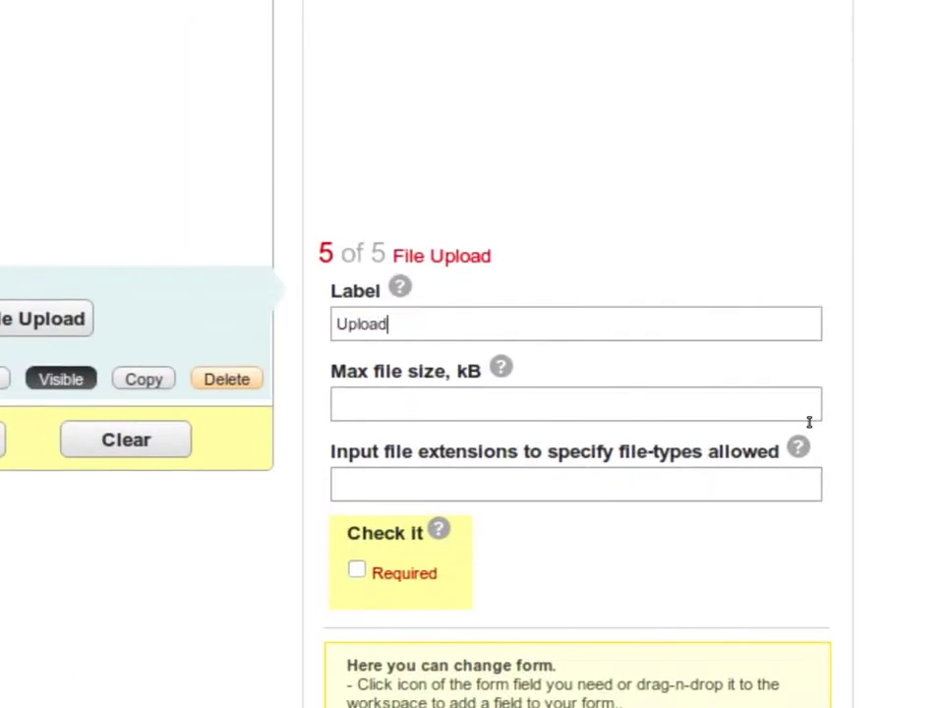
pyautogui.write('1024')
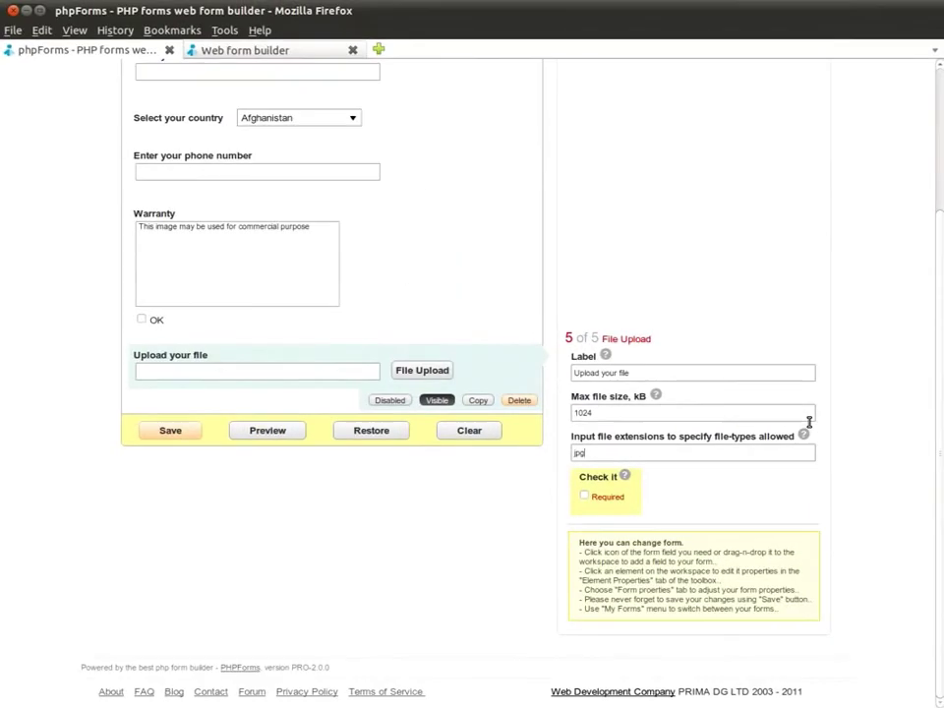
# - Make the upload field required, place it above Warranty, and save the form
pyautogui.click(585, 497)
pyautogui.moveTo(379, 378); pyautogui.dragTo(367, 216)
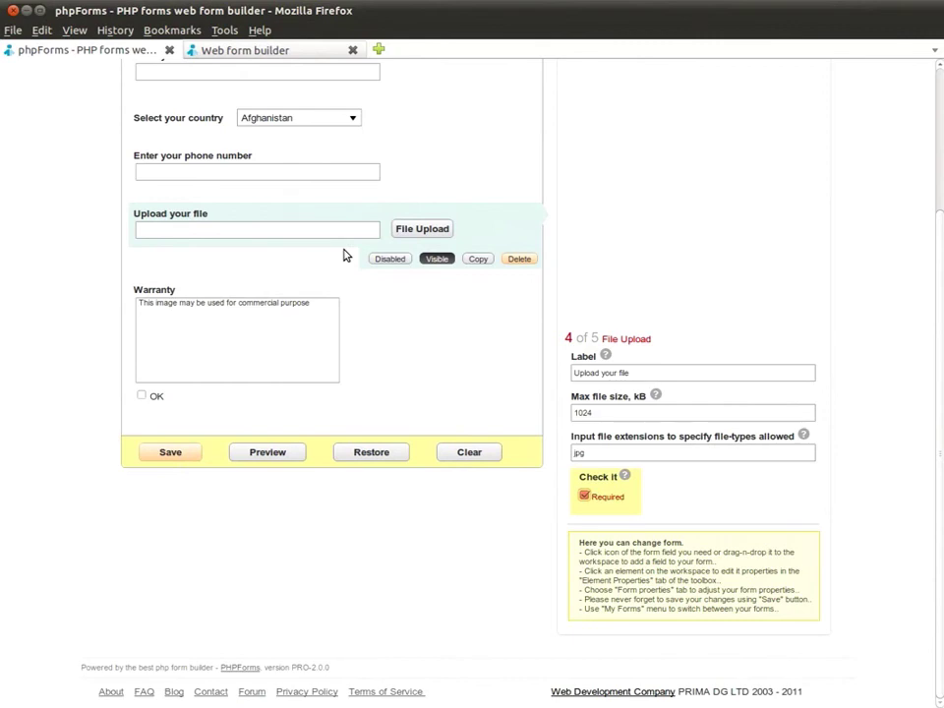
pyautogui.click(177, 456)
# - Preview the saved form and submit a test entry with a nickname, Ukraine and a phone number
pyautogui.click(551, 427)
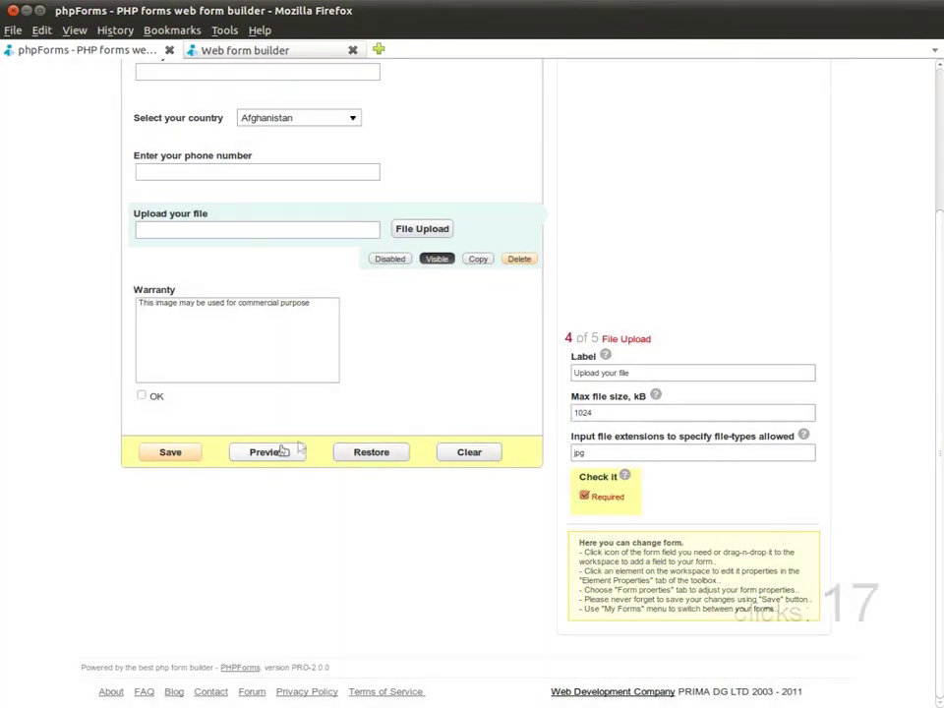
pyautogui.click(279, 453)
pyautogui.click(308, 232)
pyautogui.write('helgie')
pyautogui.press('Tab')
pyautogui.write('uk')
pyautogui.press('Tab')
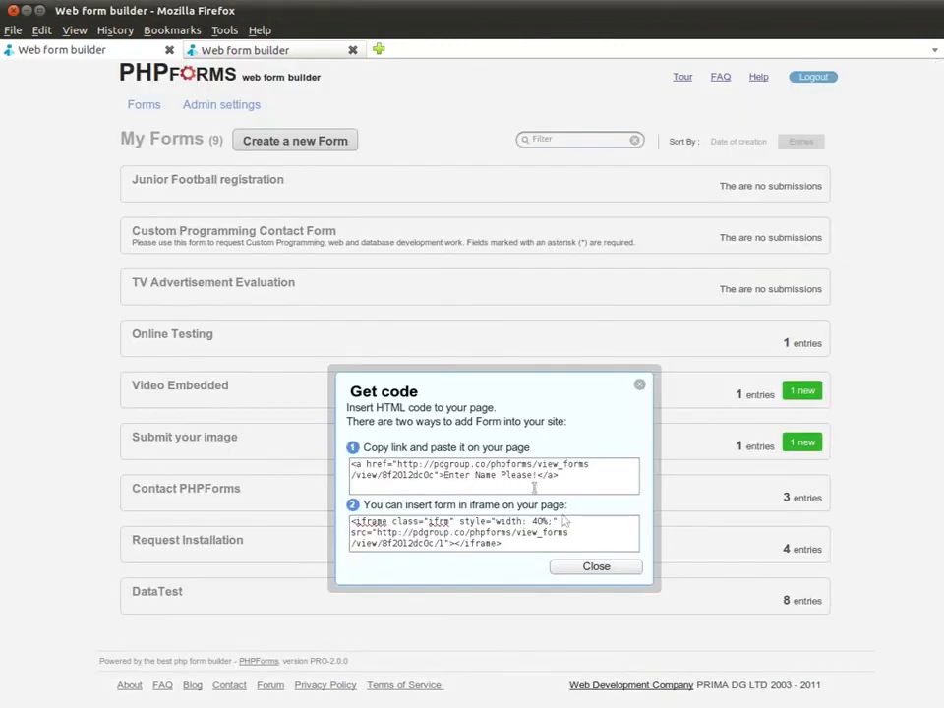
# - Select the iframe embed code, then the link embed code
pyautogui.click(564, 523)
pyautogui.click(601, 535)
pyautogui.click(505, 486)
# - Close the embed code dialog and open the submitted entry of the Submit your image form
pyautogui.click(638, 389)
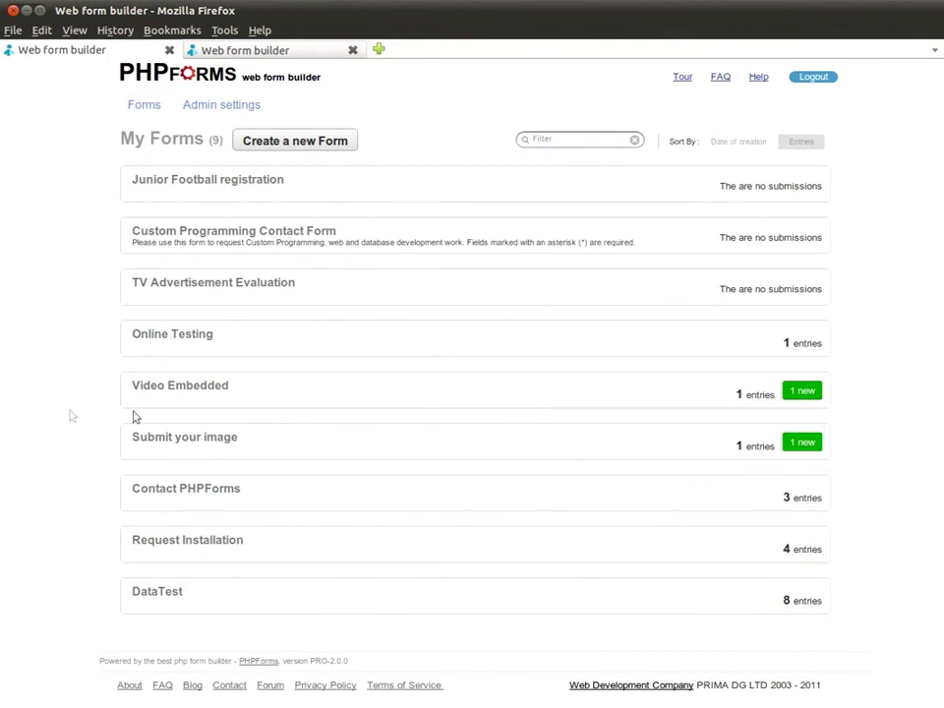
pyautogui.click(423, 447)
pyautogui.click(340, 459)
pyautogui.click(168, 254)
# - View the uploaded Mona_Lisa.jpg in the image viewer, then go back to the My Forms list
pyautogui.click(175, 472)
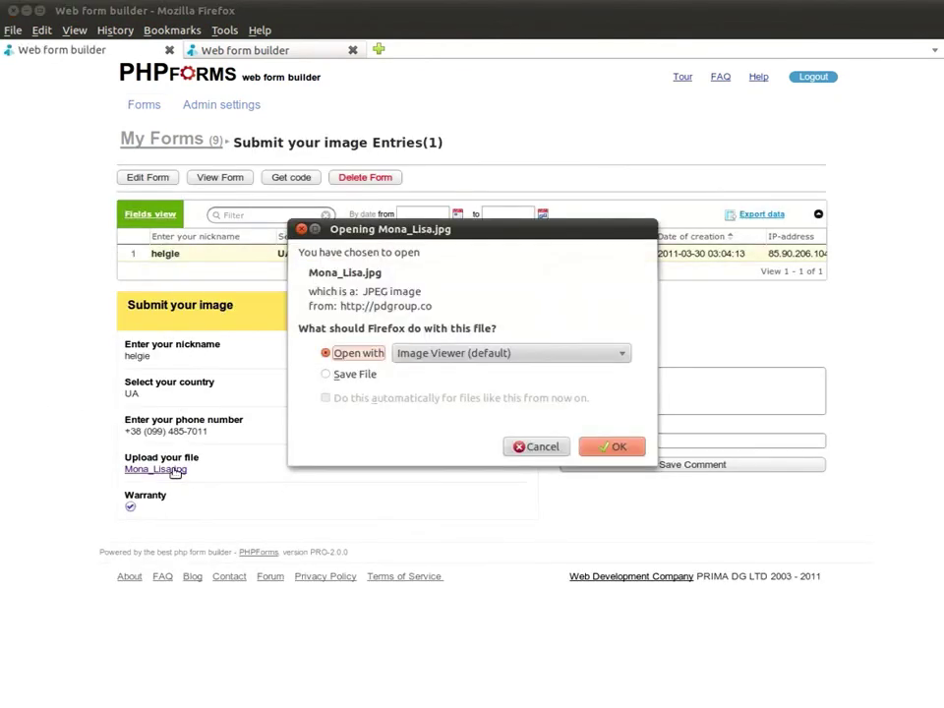
pyautogui.click(611, 446)
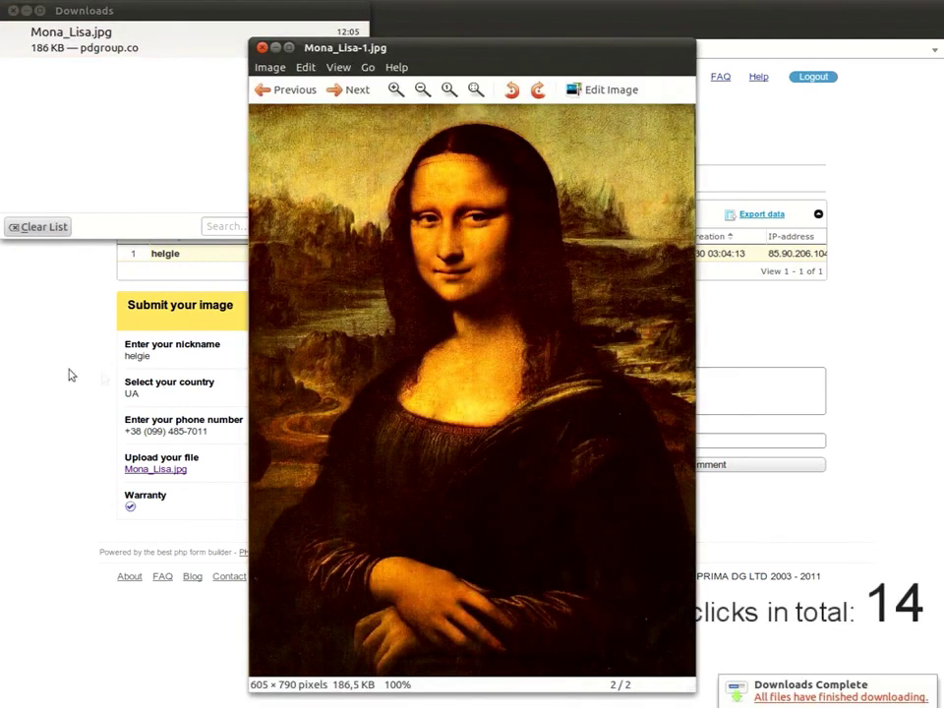
pyautogui.click(102, 380)
pyautogui.click(146, 114)
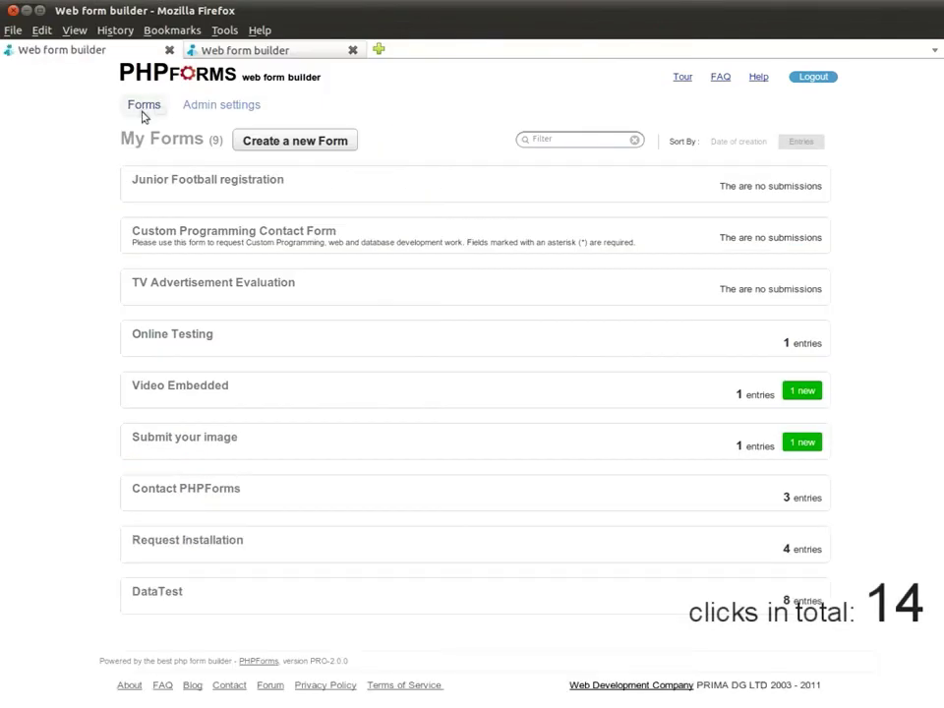